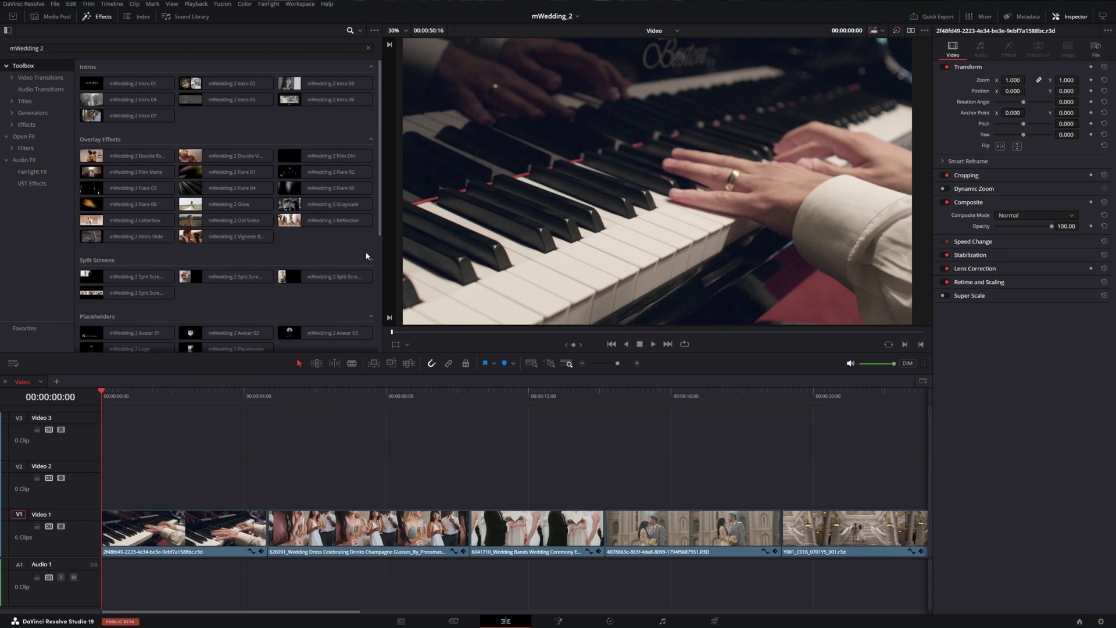
Switch the library between Video Transitions, Titles and Effects.
left_click(38, 79)
left_click(31, 102)
left_click(27, 124)
Filter Video Transitions > MotionVFX to mWedding 2, then show the mWedding 2 titles.
left_click(12, 78)
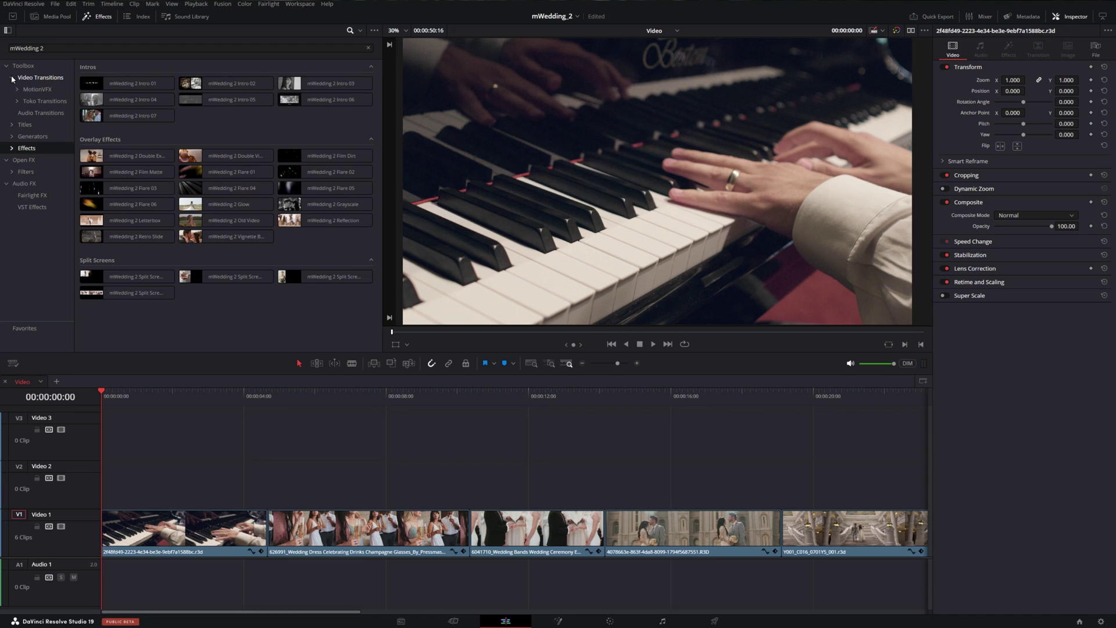
left_click(18, 91)
scroll(71, 148, "down", 3)
scroll(58, 174, "down", 5)
left_click(42, 205)
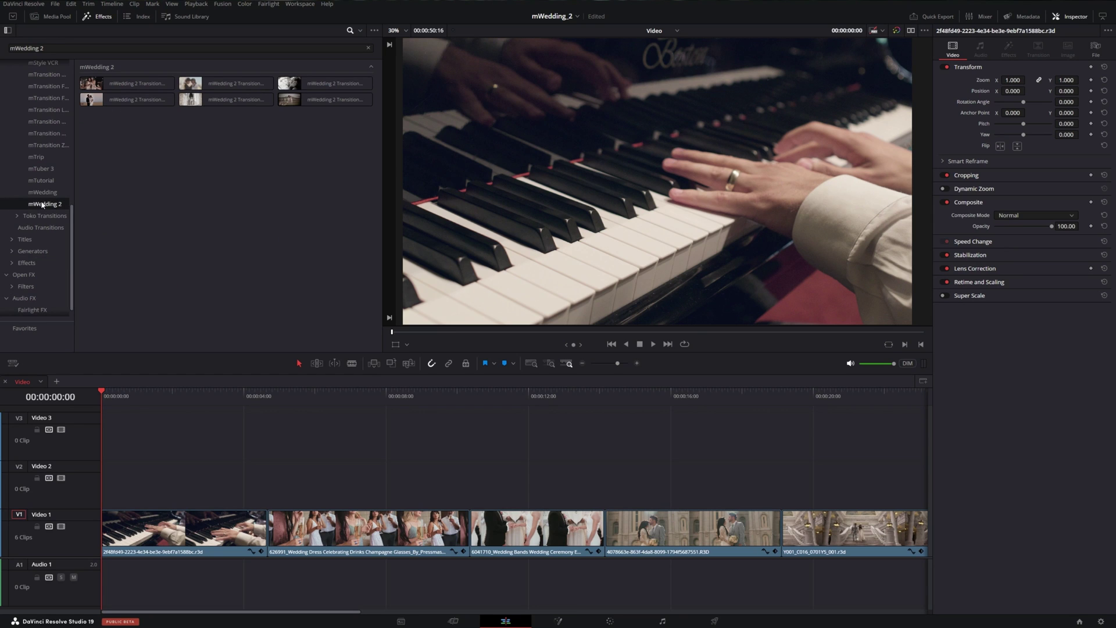
scroll(47, 175, "up", 10)
scroll(64, 175, "down", 10)
left_click(28, 244)
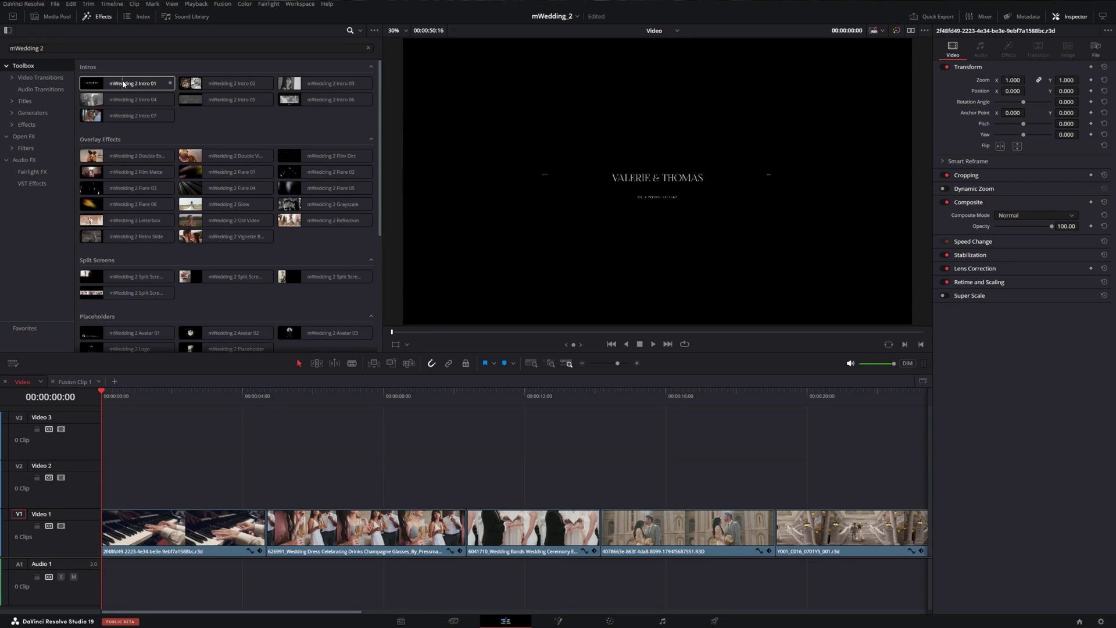
After trying and removing Intro 01, move Wedding Bands above the piano clip and lengthen it.
left_click_drag(124, 85, 172, 519)
left_click(1087, 86)
left_click_drag(527, 529, 140, 490)
left_click_drag(234, 483, 264, 481)
Combine the Wedding Bands and piano clips into Fusion Clip 2 and apply Intro 06.
left_click_drag(199, 438, 161, 546)
left_click(328, 101)
left_click_drag(329, 103, 174, 529)
Preview the intro and raise Fusion Clip 2's saturation to 0.45.
key("space")
key("space")
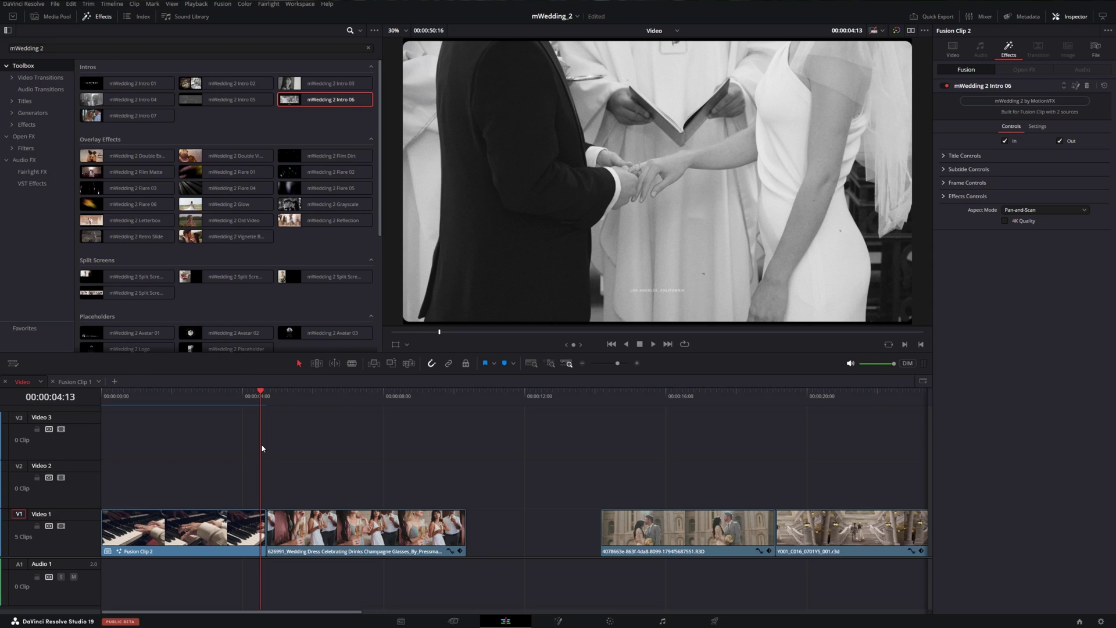
left_click(171, 401)
left_click(945, 199)
left_click_drag(1005, 469, 1018, 472)
left_click(945, 196)
Make the title read THE BEST DAY with wider tracking and line spacing, then replay it.
left_click(945, 157)
key("Return")
type("BEST")
key("Return")
type("DAY")
left_click_drag(1017, 286, 1020, 289)
left_click_drag(1019, 297, 1020, 297)
key("Home")
key("space")
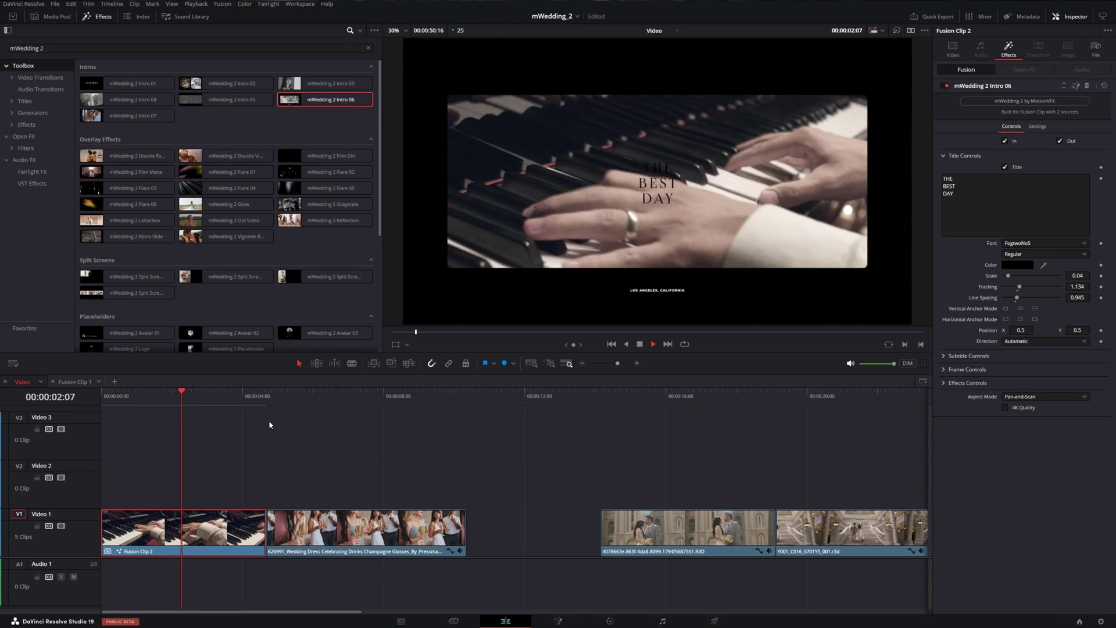
Stop the preview and reselect Fusion Clip 2 to show its Intro 06 settings.
left_click(299, 474)
left_click(206, 530)
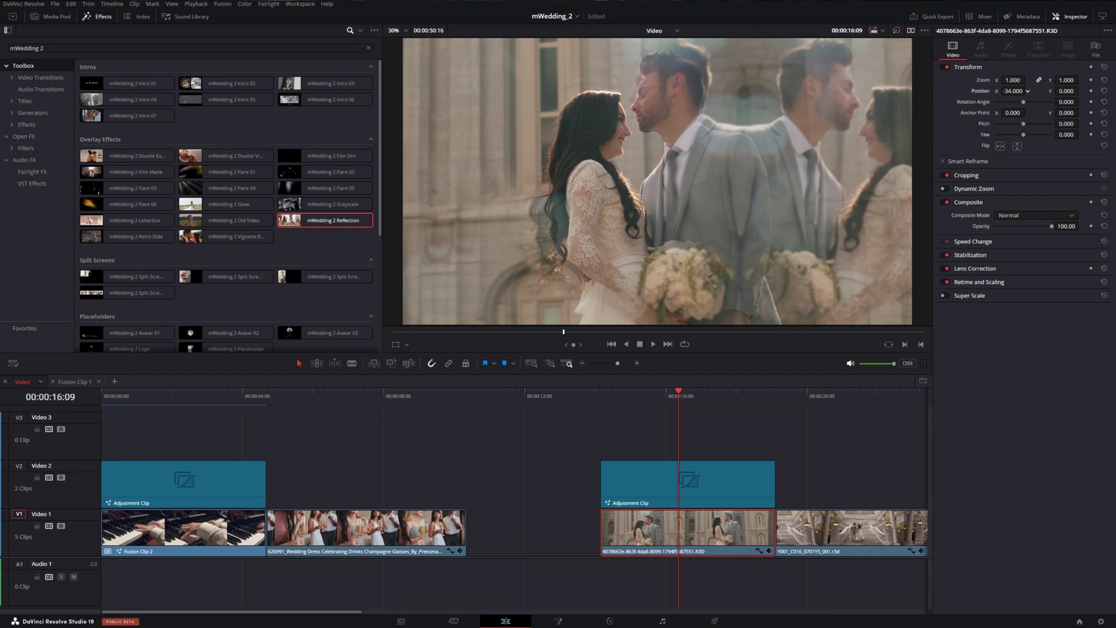
Slide the couple's clip left and move the Reflection mirror position further left.
left_click_drag(1014, 91, 1041, 91)
left_click(705, 495)
left_click(1009, 50)
left_click(993, 453)
left_click_drag(1018, 204, 1010, 205)
Set Reflection Gaussian Blur to 0.362, lower Fast Noise Contrast and raise Seethe.
left_click_drag(1021, 185, 1026, 185)
left_click_drag(1059, 300, 1027, 302)
left_click_drag(1011, 281, 1062, 279)
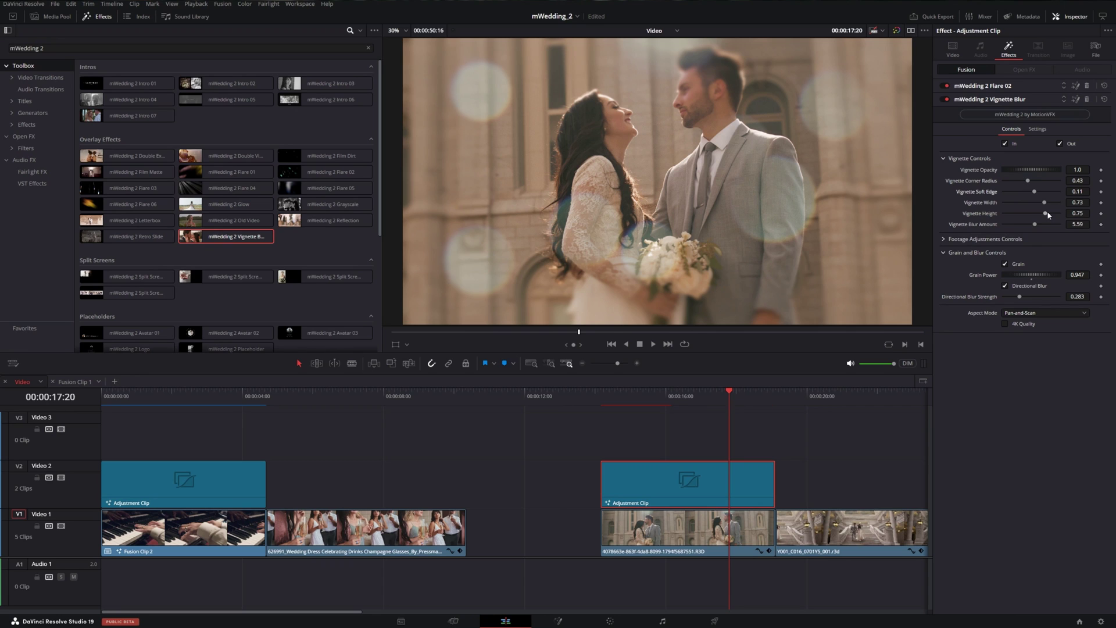
Make the vignette taller and give the footage a slight tint in Footage Adjustments.
mouse_move(1044, 213)
left_mouse_down()
mouse_move(1061, 216)
mouse_move(1037, 205)
left_mouse_up()
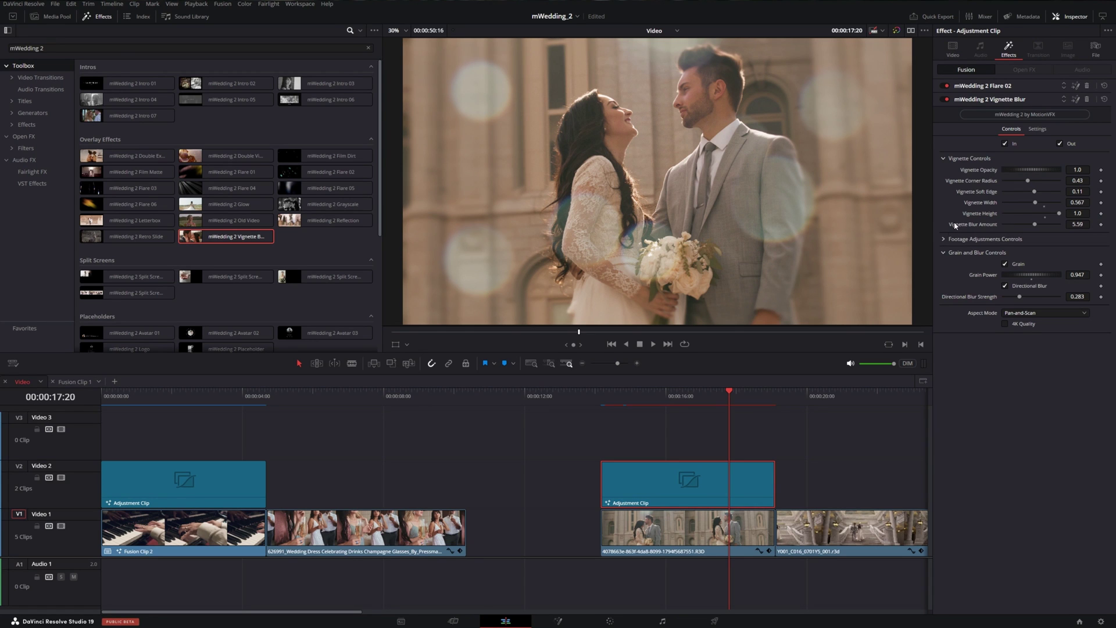
left_click(943, 239)
left_click_drag(1057, 285, 1051, 287)
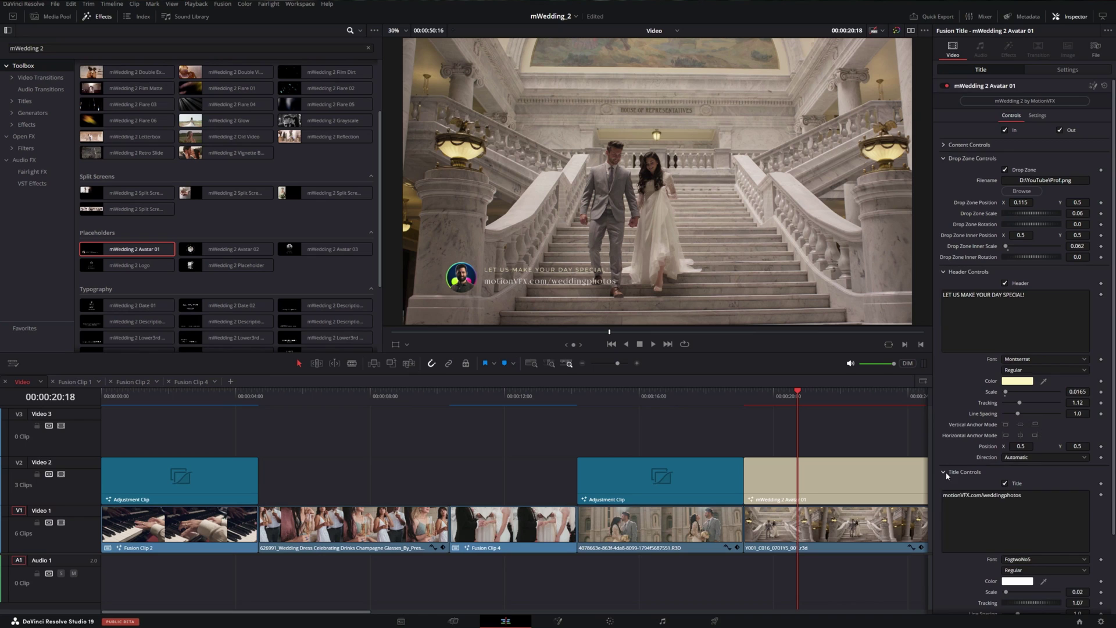
Change the Avatar 01 title colour to peach.
scroll(962, 456, "down", 3)
left_click(1017, 496)
left_click_drag(523, 221, 324, 203)
left_click(433, 296)
left_click_drag(423, 291, 439, 278)
left_click(447, 374)
Delete the Avatar 01 placeholder clip at about 19:11.
left_click(755, 400)
left_click(787, 473)
key("Delete")
Add Title 01 to Video 2 and Description 03 to Video 3, then preview them.
scroll(378, 262, "down", 3)
mouse_move(194, 289)
left_click_drag(232, 272, 752, 465)
left_click_drag(754, 395, 781, 414)
left_click_drag(225, 239, 778, 438)
key("Up")
key("space")
key("space")
Retitle Title 01 to 'Becoming One' and replace the groom's name in the subtitle.
left_click(945, 159)
triple_click(1004, 192)
type("Becoming One")
left_click(965, 359)
left_click(997, 384)
key("BackSpace")
key("BackSpace")
key("BackSpace")
key("BackSpace")
key("BackSpace")
key("BackSpace")
type("ADAM")
Set the title text colour to a light peach.
left_click(999, 206)
left_click(1007, 268)
left_click(495, 270)
left_click(371, 246)
left_click_drag(495, 239, 495, 245)
left_click(500, 346)
Give the subtitle the same peach colour by pasting its hex value.
left_click(1017, 268)
triple_click(631, 374)
key("ctrl+c")
type("#ffffff")
triple_click(623, 373)
key("ctrl+v")
key("Return")
Raise the title higher in the frame via Position Y and Content Position Y.
mouse_move(1075, 330)
left_mouse_down()
mouse_move(1064, 330)
mouse_move(1091, 329)
mouse_move(1075, 330)
left_mouse_up()
left_click(969, 144)
left_click_drag(1074, 157, 1099, 156)
Add Title 05 to Video 2 near the start and select it.
left_click_drag(323, 288, 278, 476)
left_click_drag(265, 400, 360, 412)
left_click(368, 464)
Change Title 05's text to 'THE ADVENTURE STARTS HERE'.
left_click(946, 159)
triple_click(977, 181)
type("THE ADVENTURE STARTS HERE")
Enlarge the date text and correct the day's last digit to 2.
left_click(975, 358)
left_click_drag(1008, 482, 1019, 490)
left_click(1021, 394)
key("BackSpace")
type("2")
Add Date 01 to Video 3, shift and shorten it, and preview around 09:20.
left_click(104, 226)
left_click_drag(103, 227, 500, 438)
left_click_drag(642, 433, 578, 434)
left_click(435, 401)
key("space")
key("space")
left_click(624, 427)
Delete all adjustment clips and titles from Video 2 and Video 3.
left_click_drag(667, 423, 818, 479)
key("Delete")
left_click_drag(673, 410, 179, 495)
key("Delete")
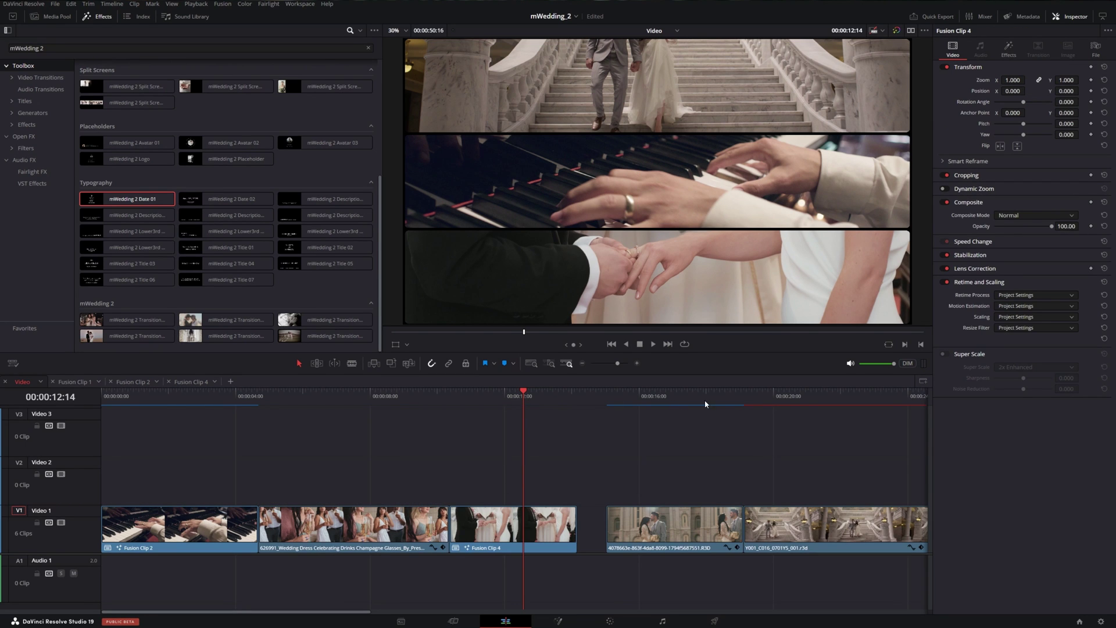